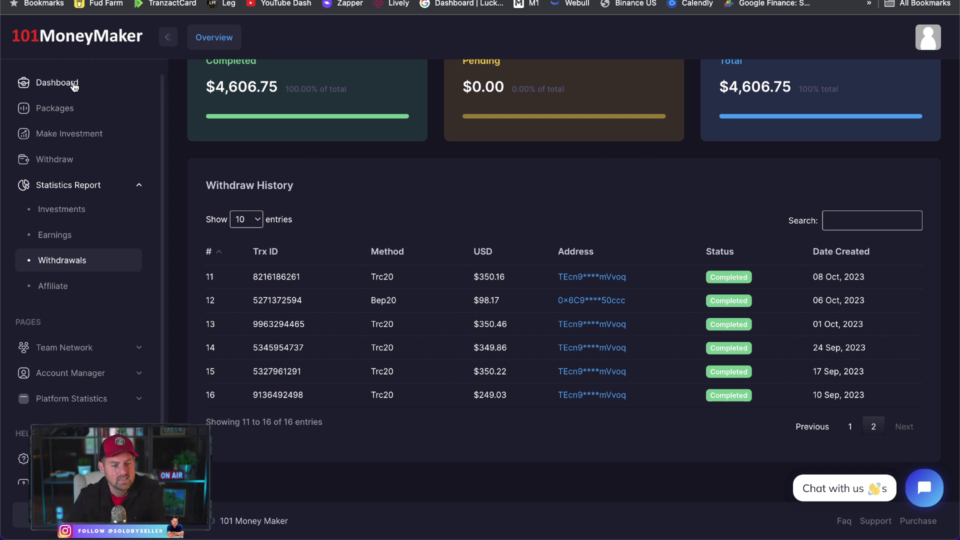
Return to the dashboard ($5,000.00 staked), then switch to the $349.66 withdrawal email.
click(68, 47)
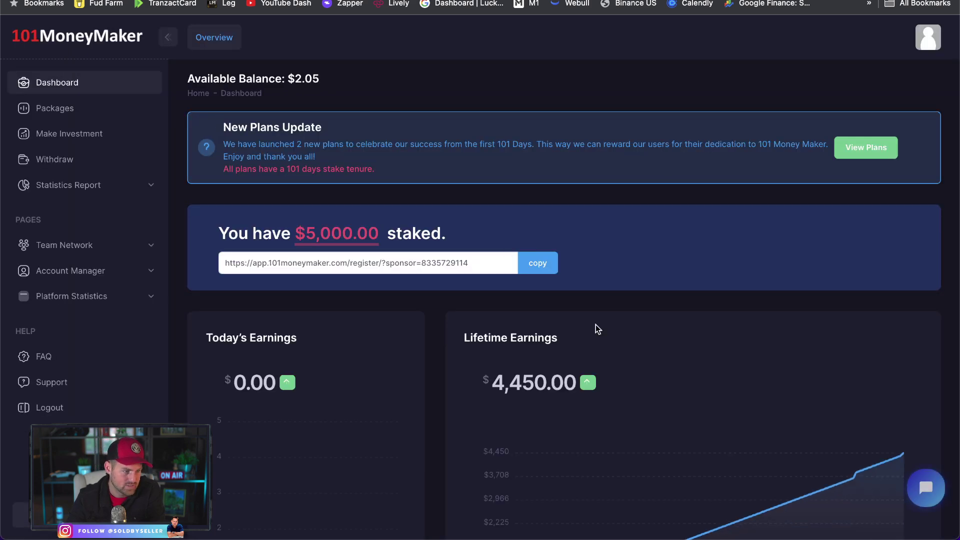
scroll(680, 362, down, 3)
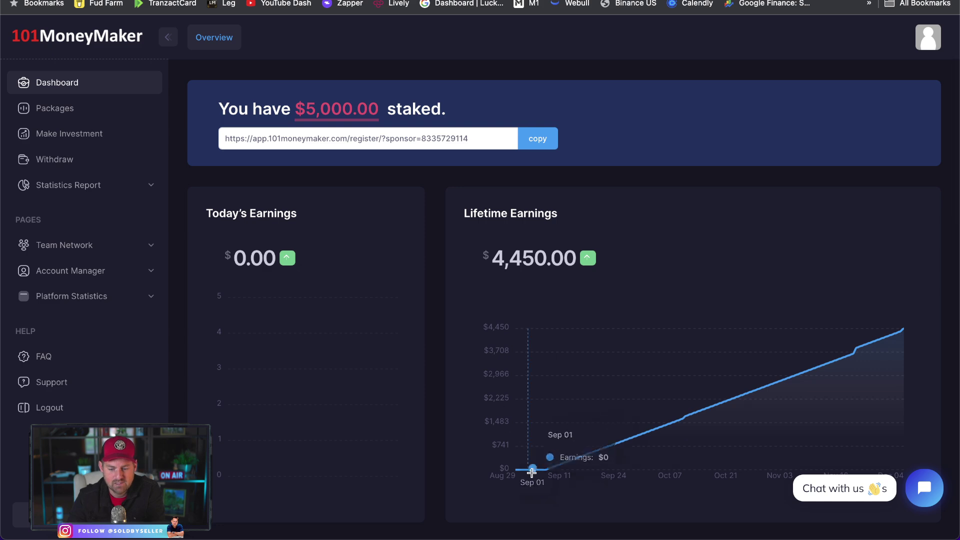
scroll(432, 298, up, 4)
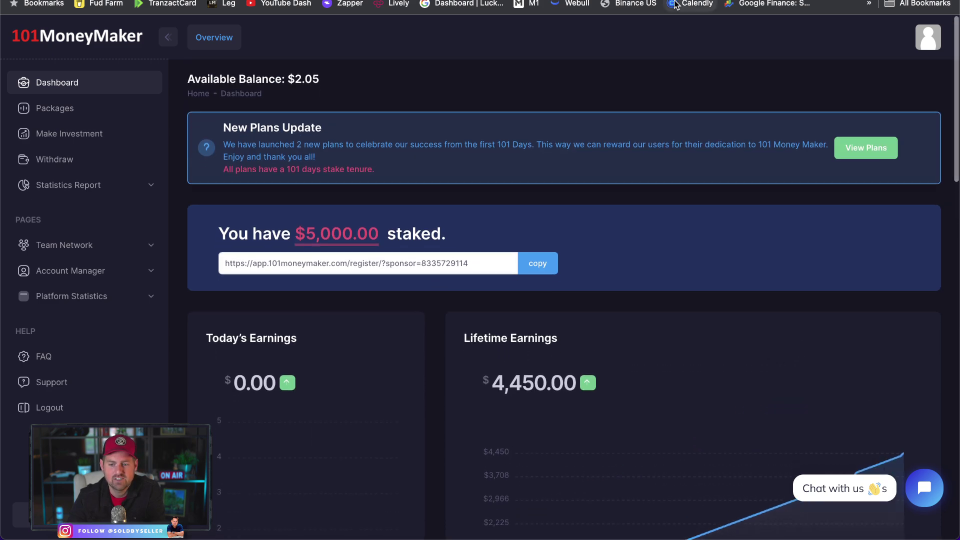
key(ctrl+Tab)
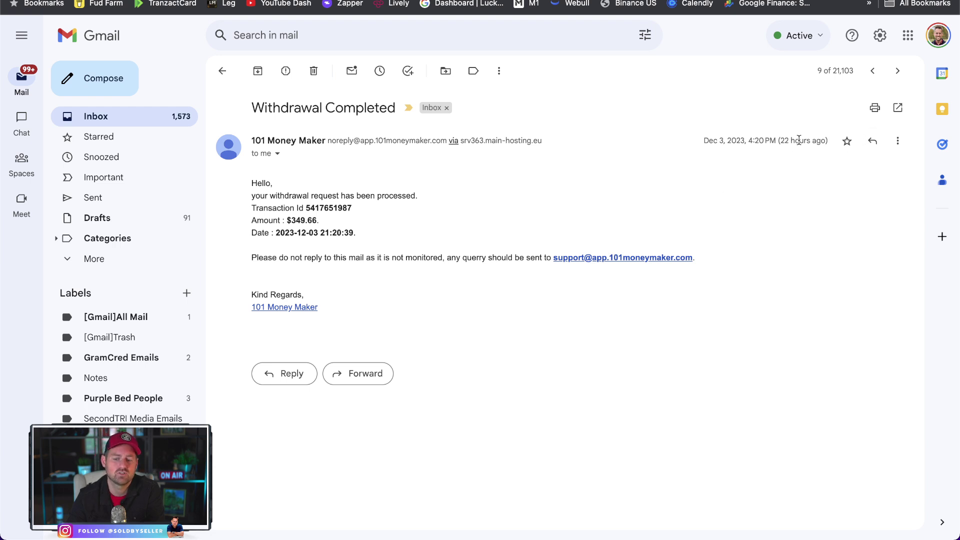
Read the $349.66 Withdrawal Completed email, then go back to the 101MoneyMaker tab.
click(300, 5)
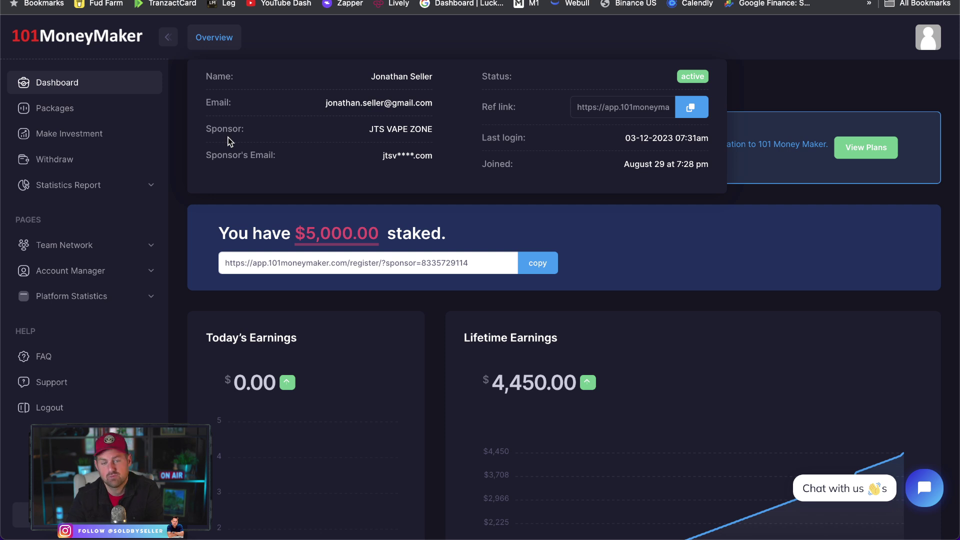
Dismiss the profile overview dropdown to reveal the $2.05 balance and plans announcement.
click(803, 119)
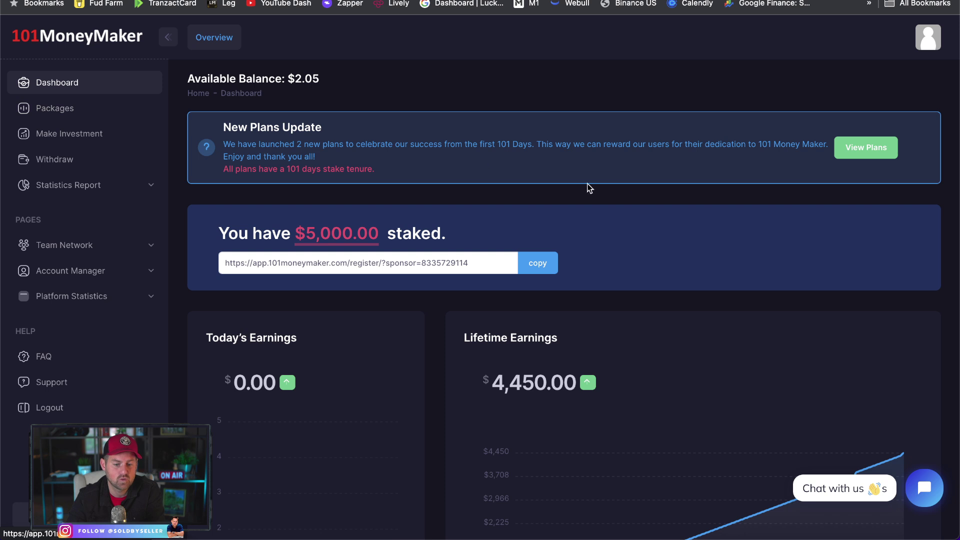
Show the 101 MM, 3001 MM and 10001 MM plans paying 1%, 1.1% and 1.3% daily.
click(874, 153)
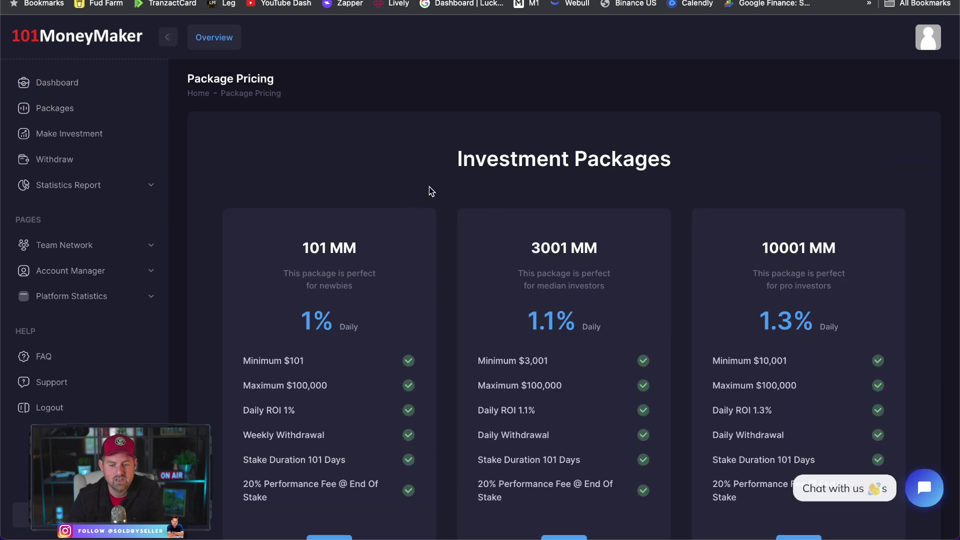
scroll(435, 187, down, 2)
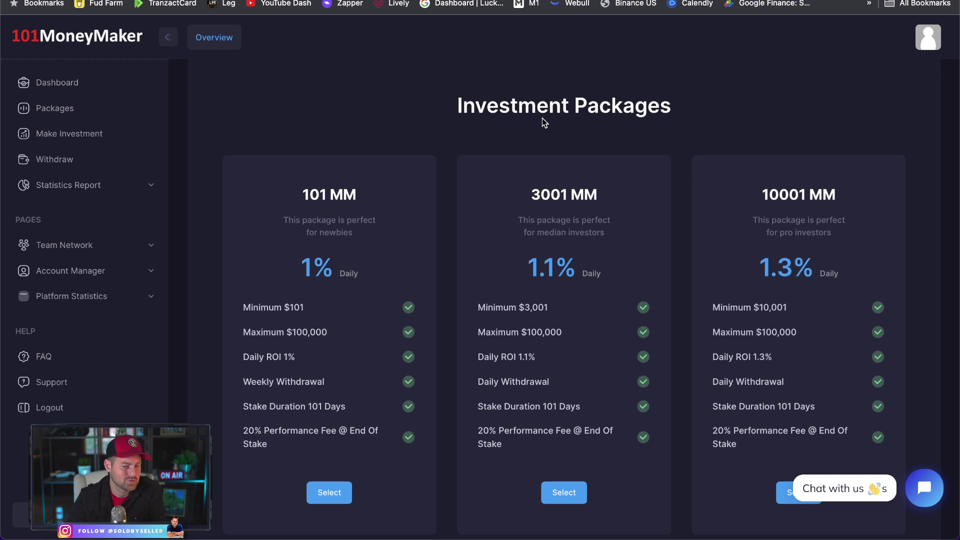
scroll(530, 118, down, 1)
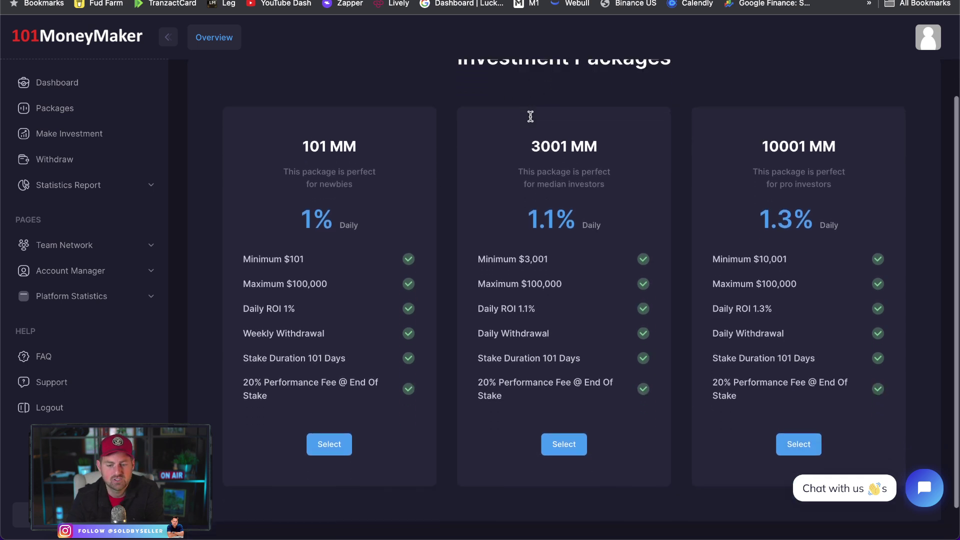
scroll(531, 118, down, 2)
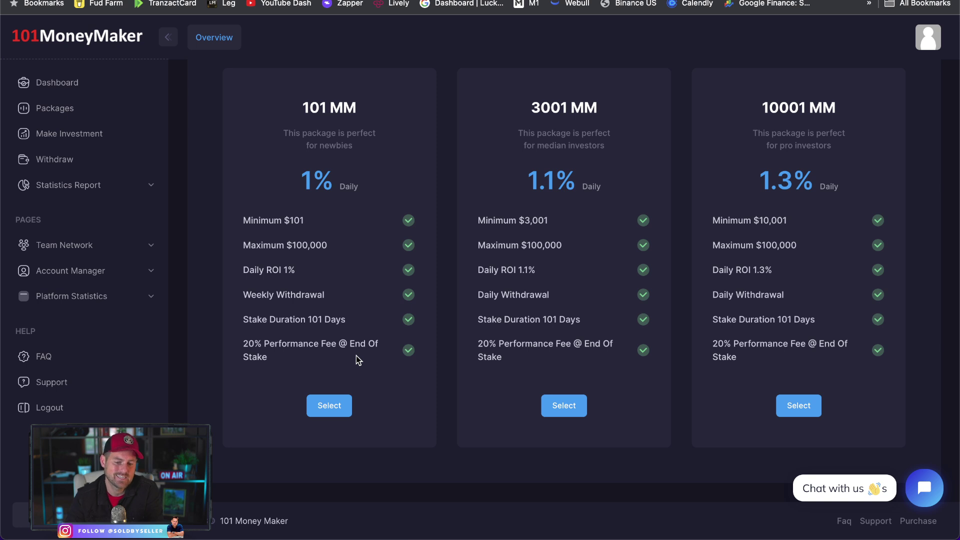
Review per-currency balances on the Withdraw page, then return to the Dashboard.
click(54, 159)
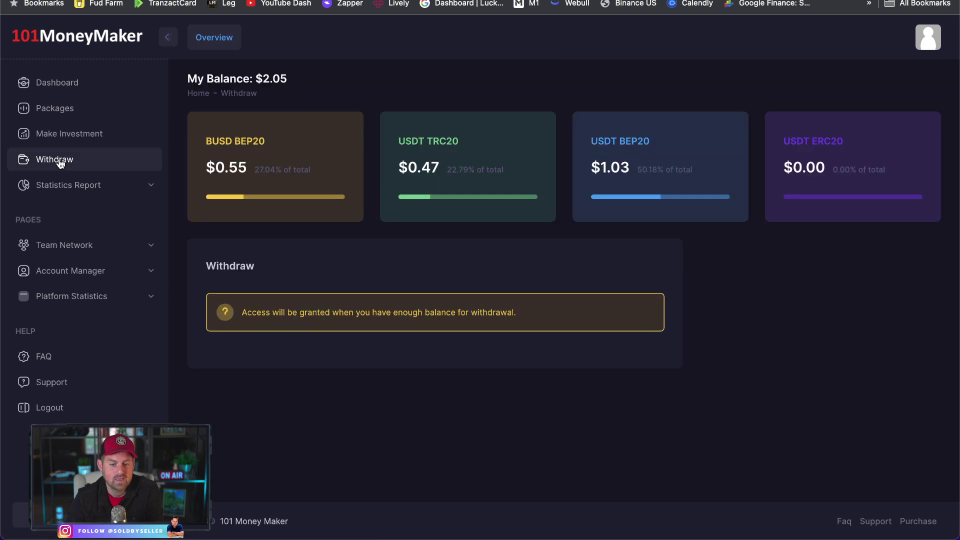
click(57, 82)
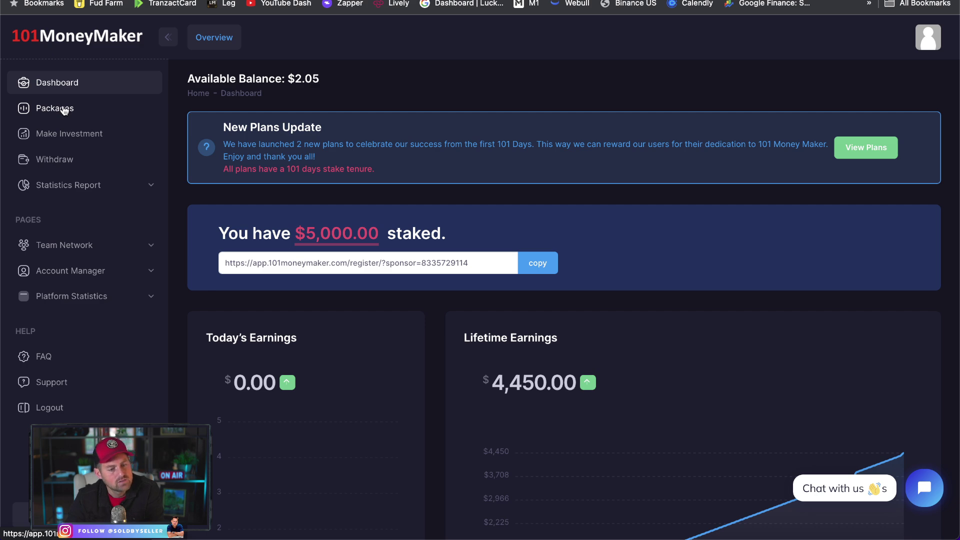
click(64, 111)
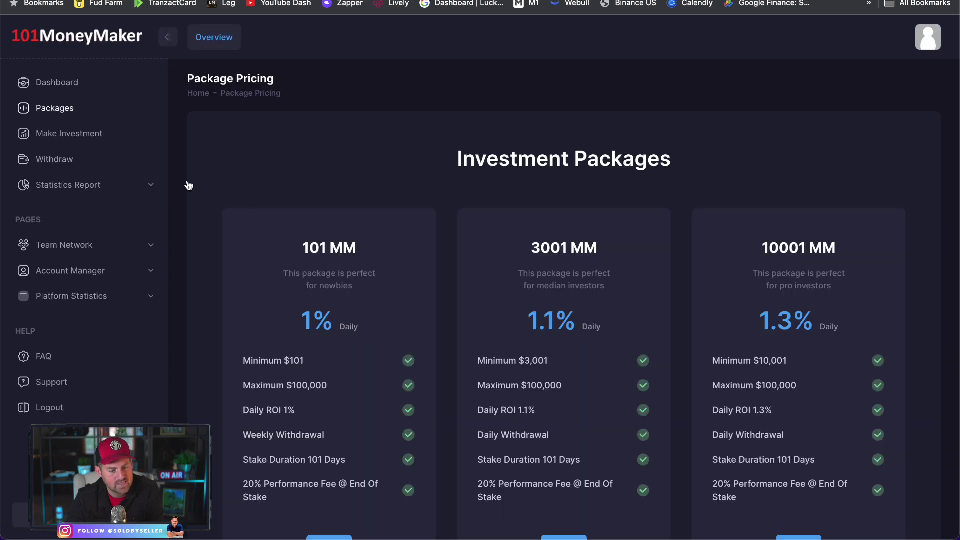
scroll(266, 227, down, 3)
scroll(266, 226, up, 4)
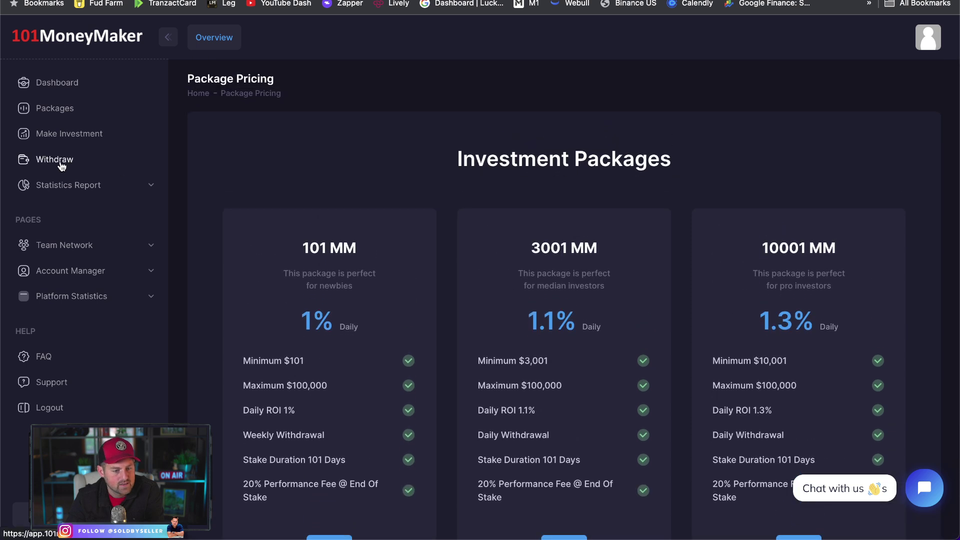
click(59, 185)
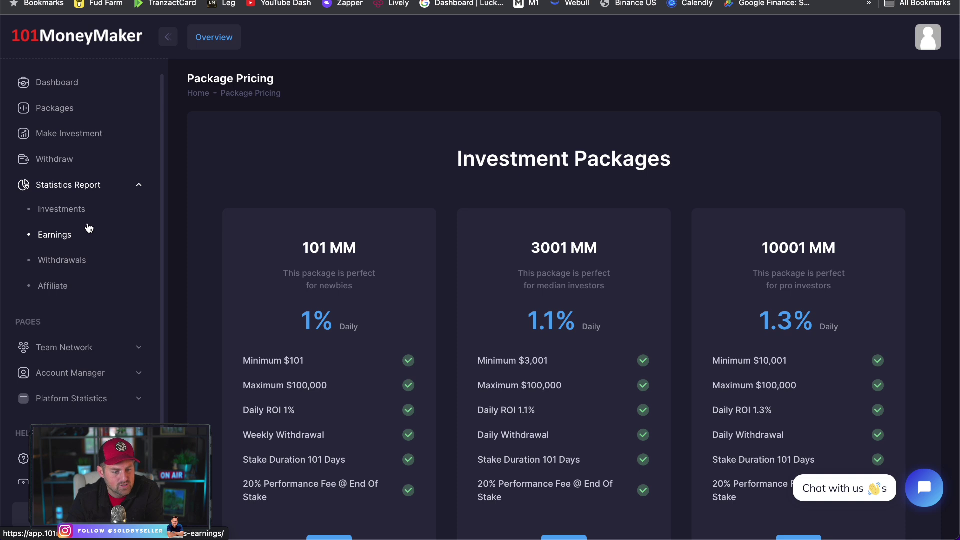
scroll(113, 304, down, 1)
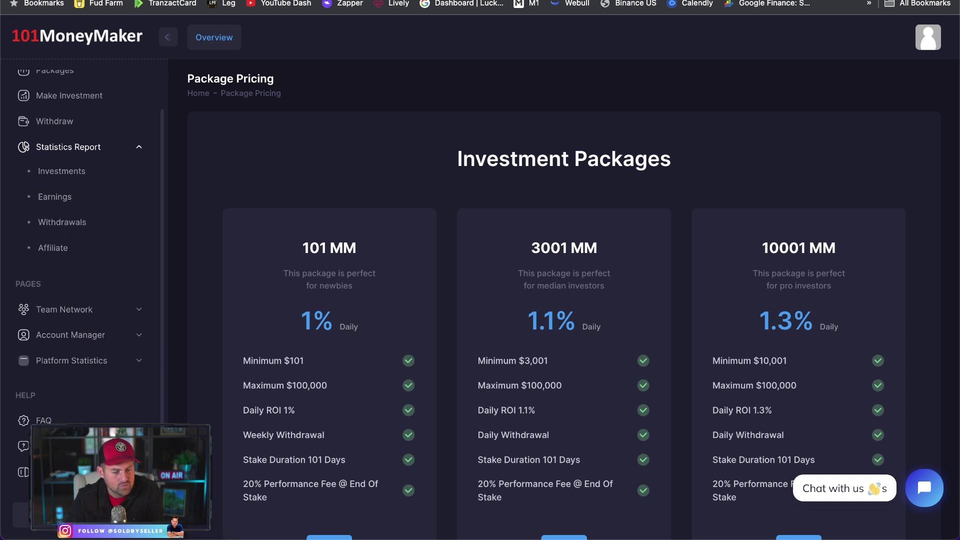
Go back to the dashboard and copy the referral signup URL.
click(66, 36)
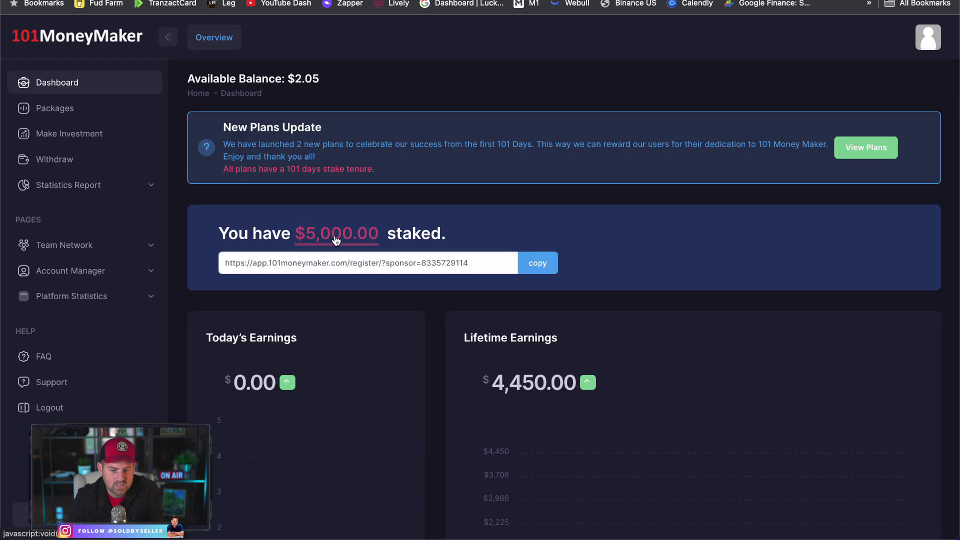
scroll(453, 204, down, 2)
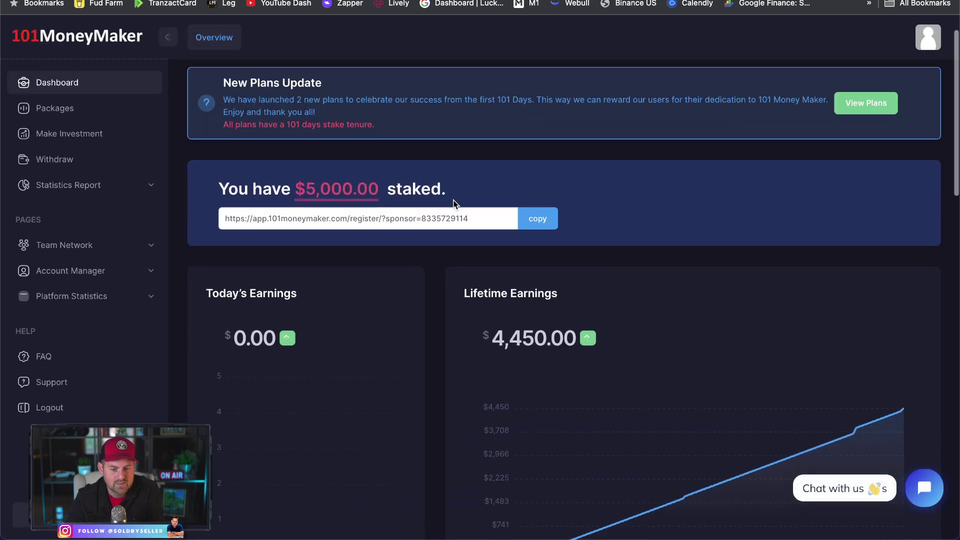
click(537, 218)
scroll(611, 241, down, 3)
scroll(610, 241, down, 5)
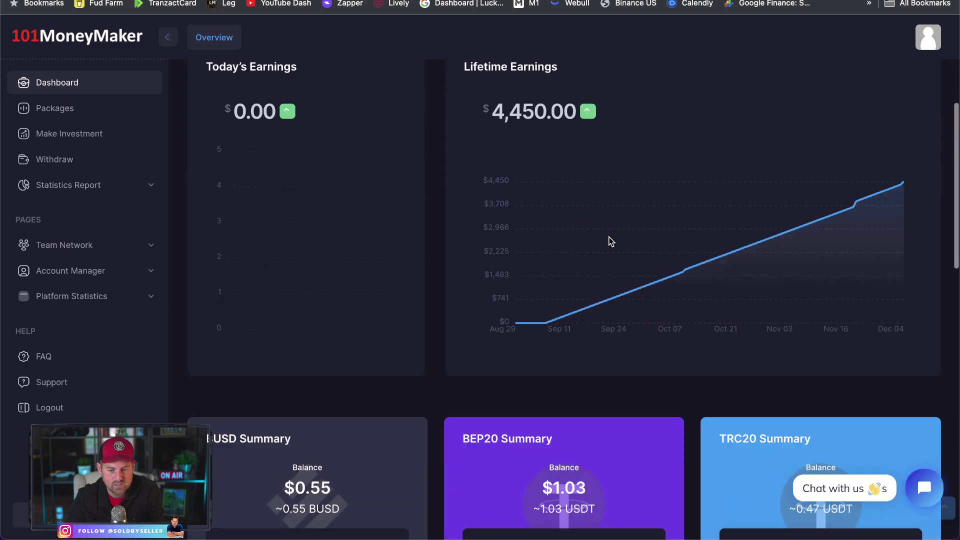
scroll(610, 241, down, 5)
scroll(609, 241, down, 4)
scroll(610, 241, down, 3)
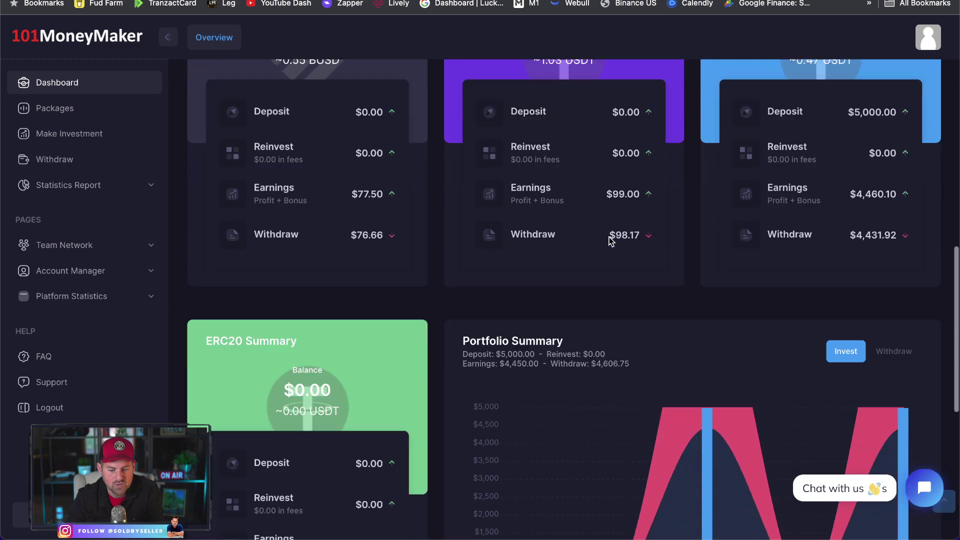
scroll(611, 240, down, 4)
scroll(610, 241, down, 1)
scroll(610, 241, down, 2)
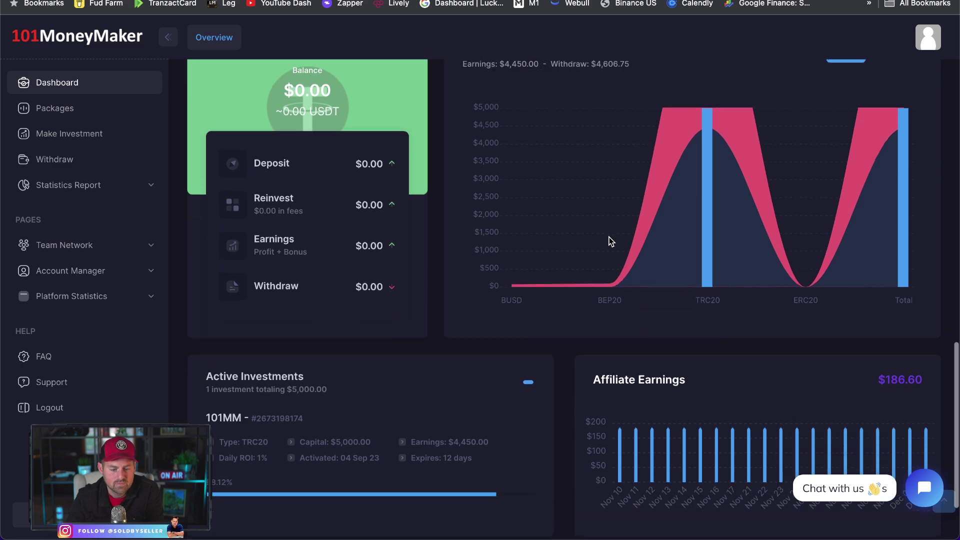
scroll(610, 241, down, 2)
scroll(611, 240, up, 10)
scroll(610, 241, up, 5)
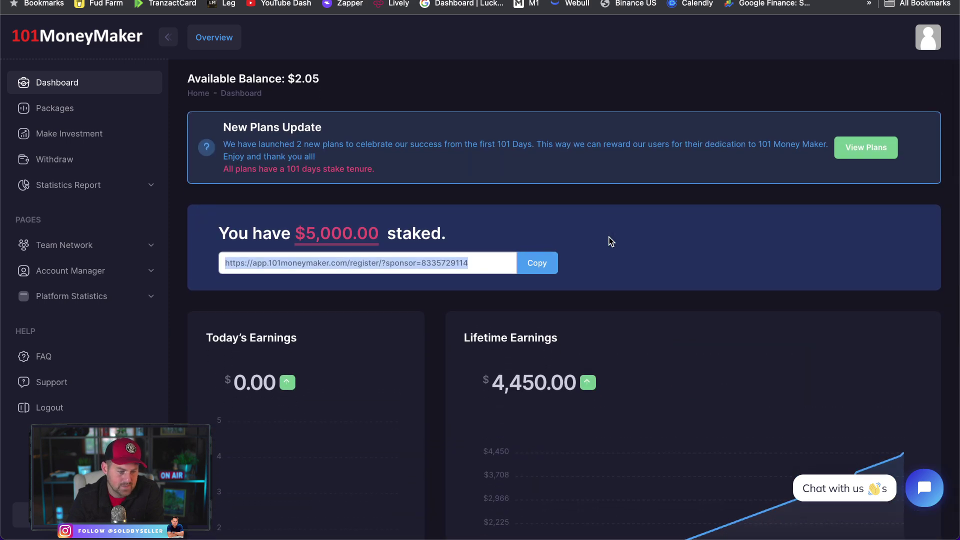